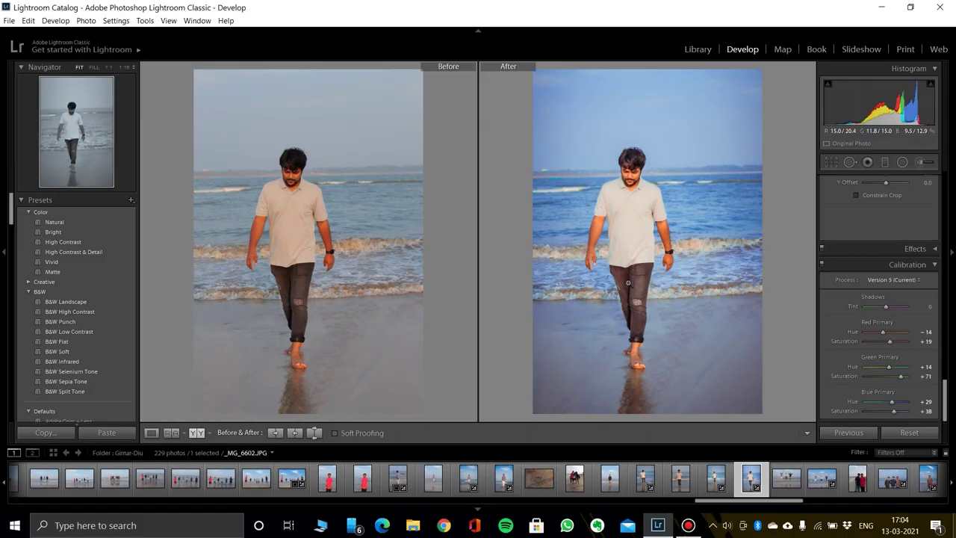
Reset prior edits, then set Temp −7, Contrast −24, Highlights +36, Shadows +33, Whites +10.
key("y")
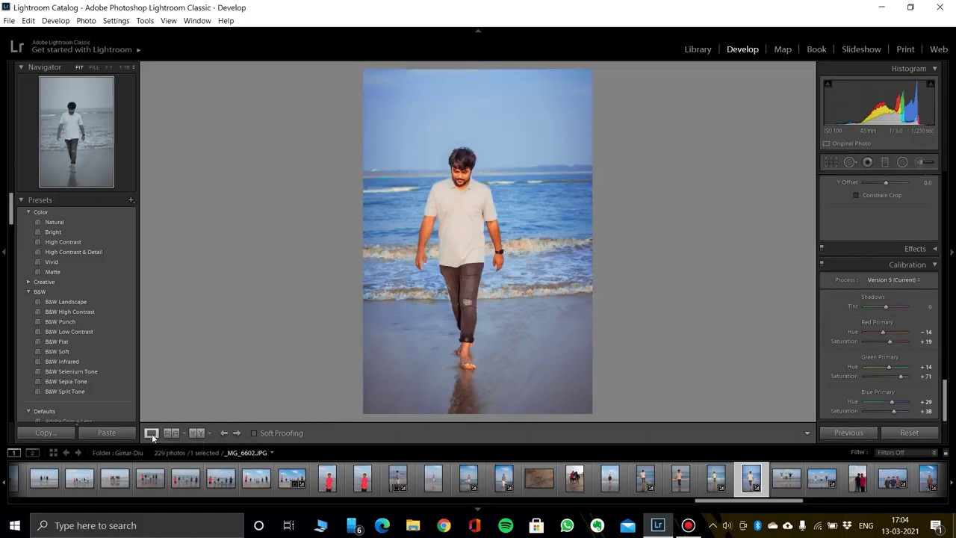
left_click(909, 432)
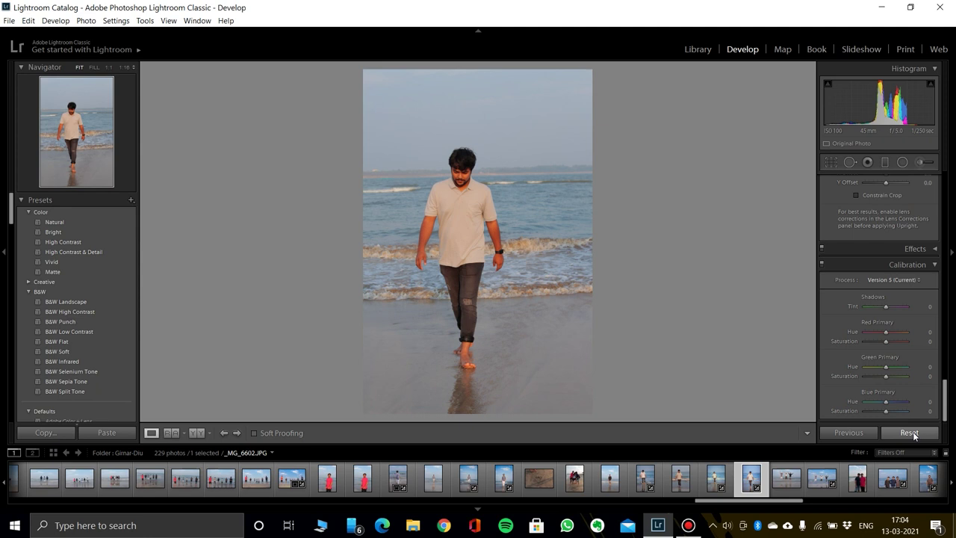
left_click_drag(954, 401, 937, 175)
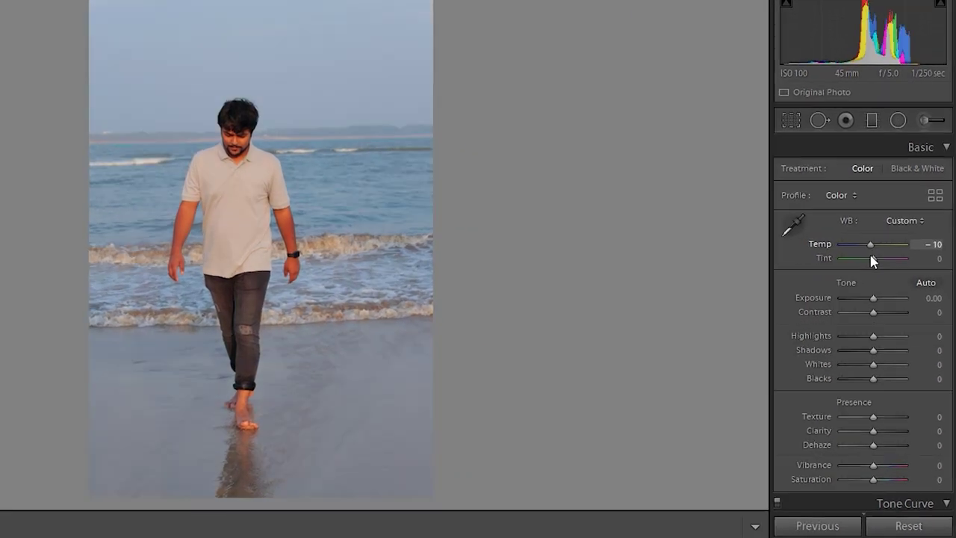
left_click_drag(883, 245, 881, 247)
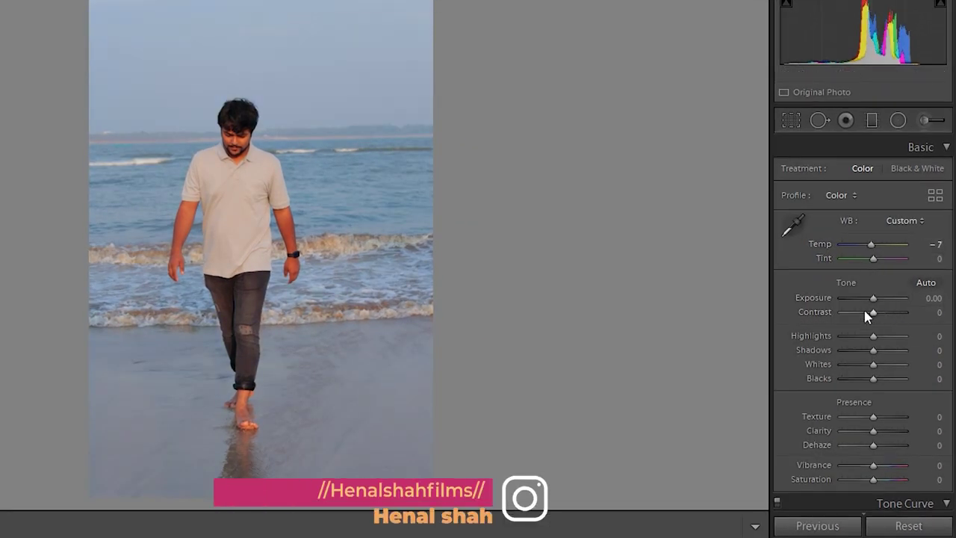
mouse_move(872, 314)
left_mouse_down()
mouse_move(863, 320)
mouse_move(870, 331)
left_mouse_up()
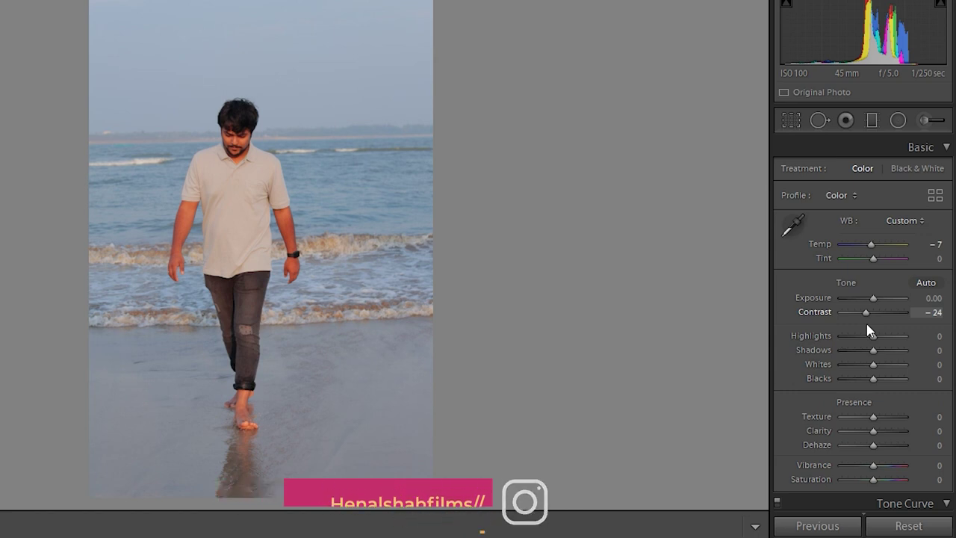
left_click_drag(872, 336, 887, 352)
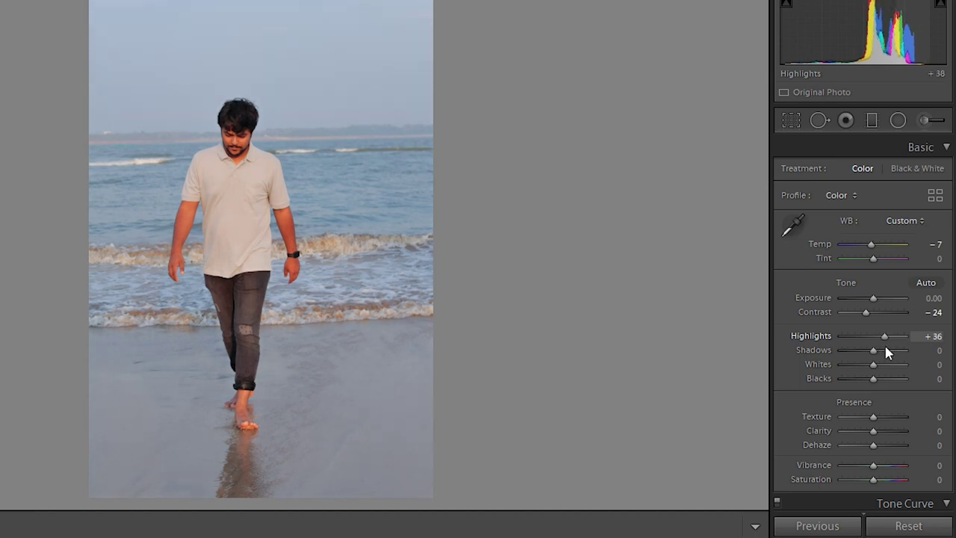
left_click_drag(873, 354, 875, 375)
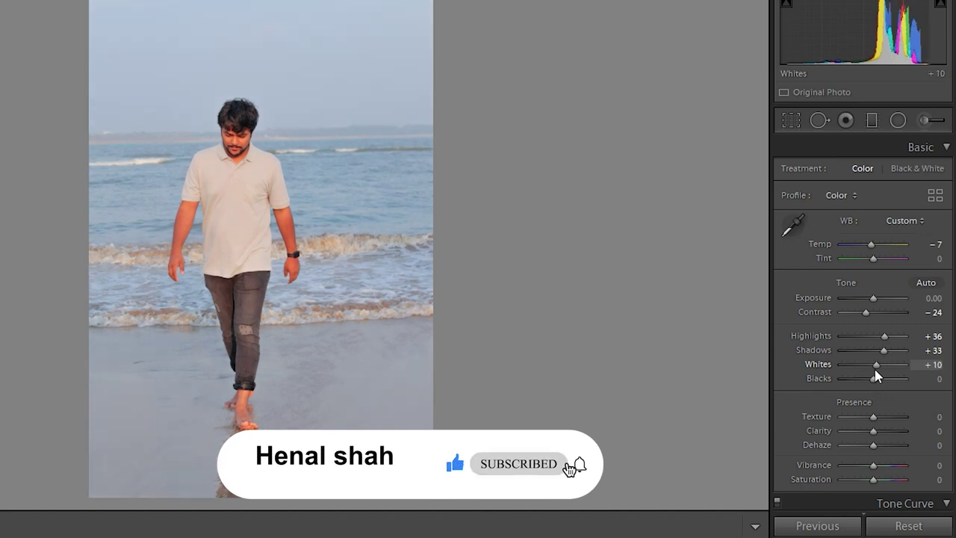
Set Blacks +12, Clarity +55, Dehaze +5, Vibrance +19 and Saturation −10.
left_click_drag(872, 381, 890, 441)
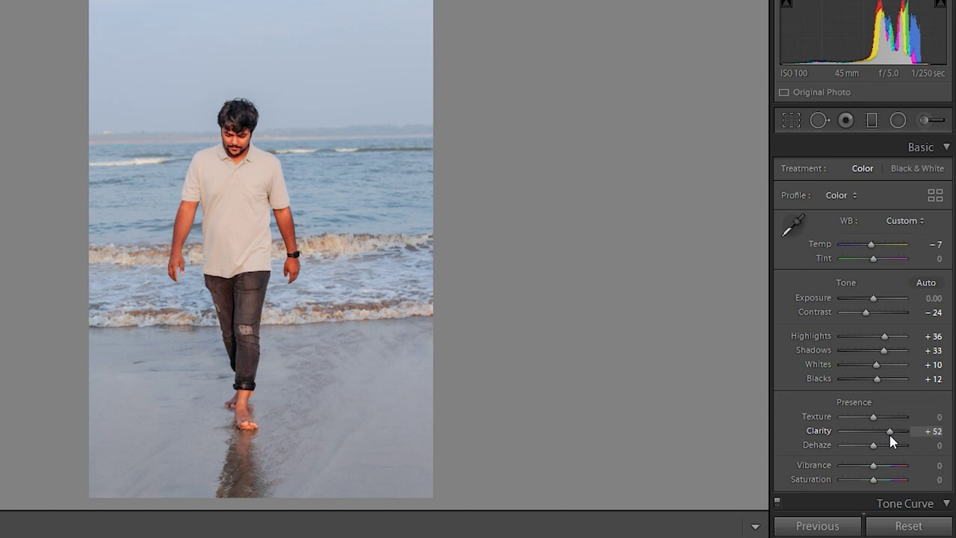
left_click_drag(890, 442, 878, 454)
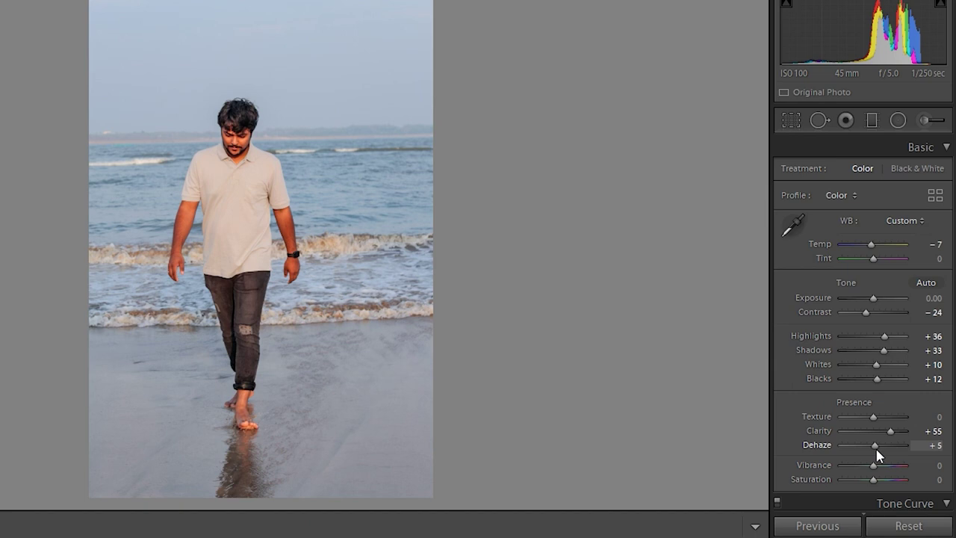
mouse_move(873, 466)
left_mouse_down()
mouse_move(881, 470)
mouse_move(871, 485)
left_mouse_up()
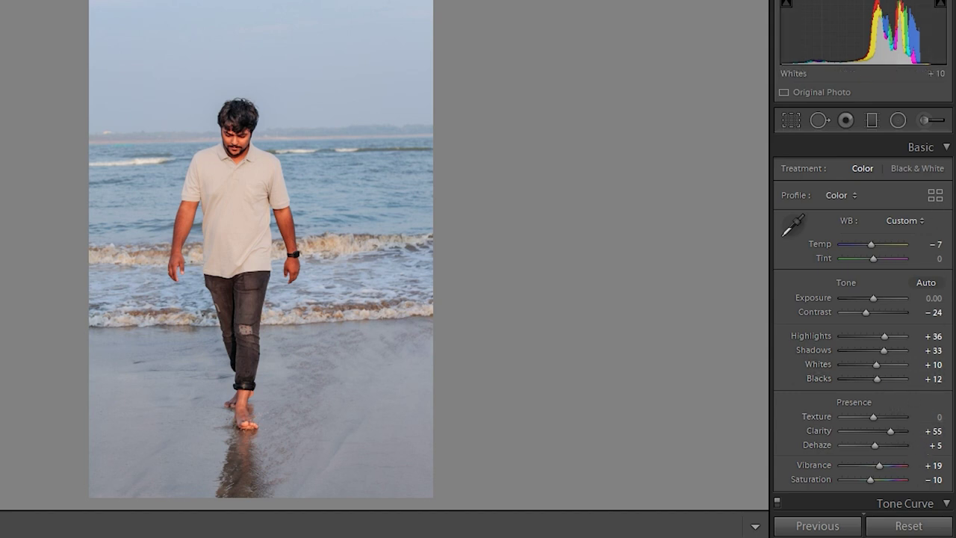
Set Tone Curve regions to Highlights +7, Lights +7, Darks +20, Shadows +11.
scroll(863, 324, "down", 10)
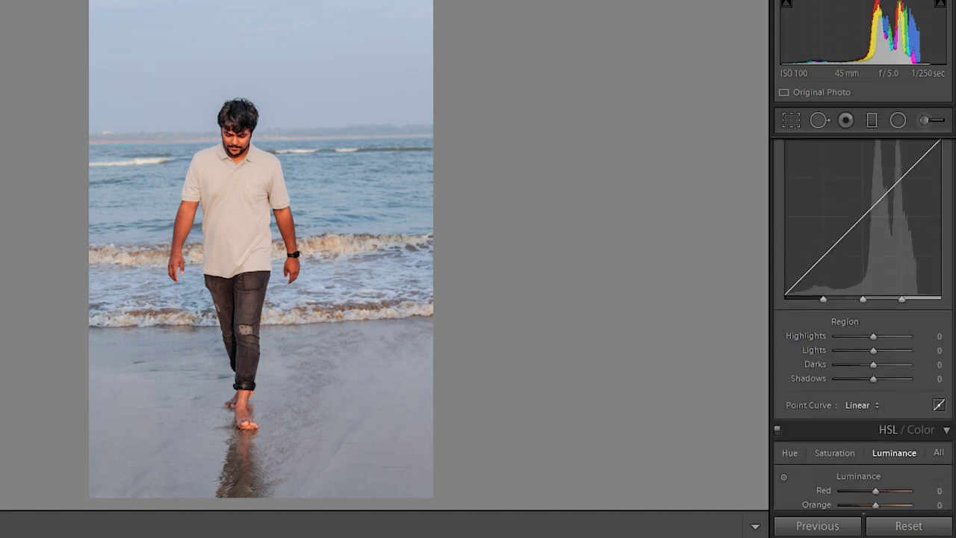
scroll(863, 324, "up", 4)
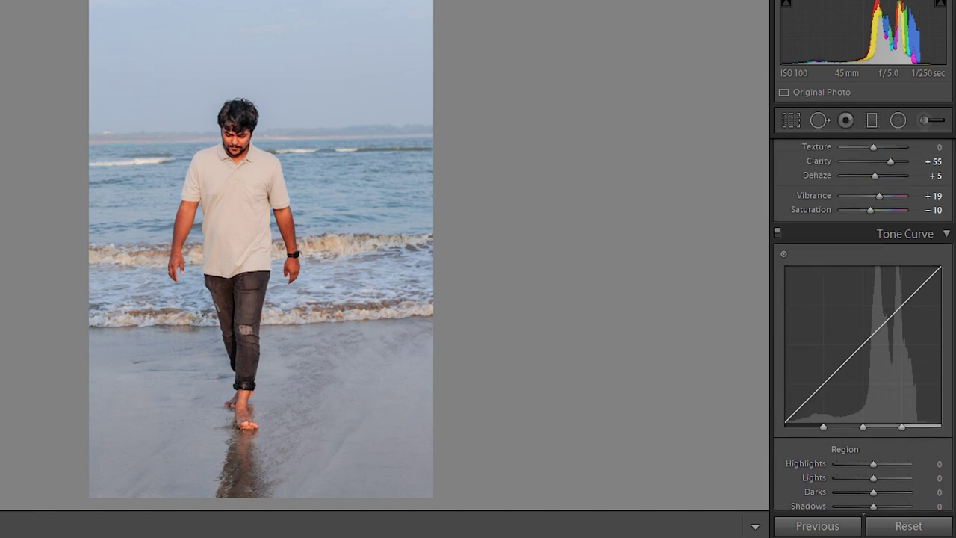
scroll(863, 324, "down", 3)
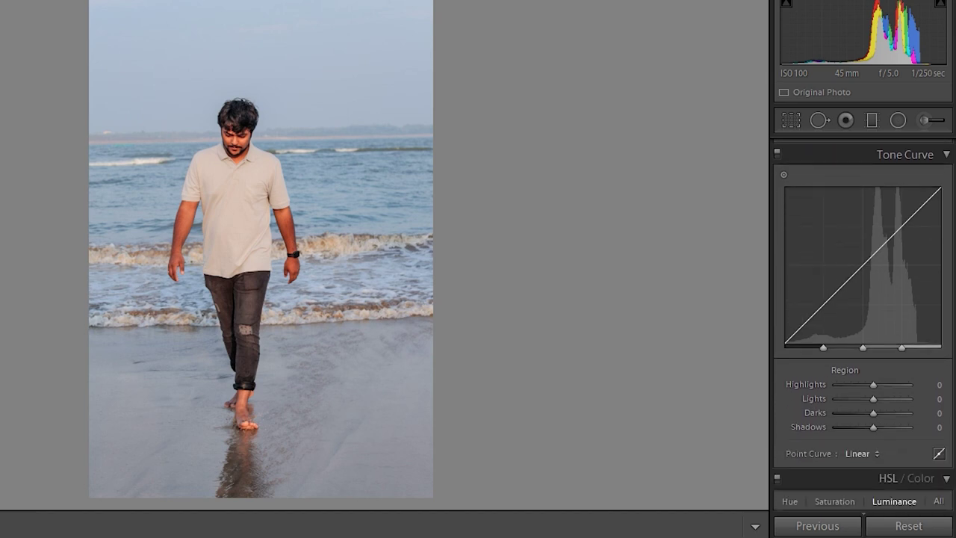
scroll(947, 256, "down", 1)
left_click_drag(870, 356, 877, 400)
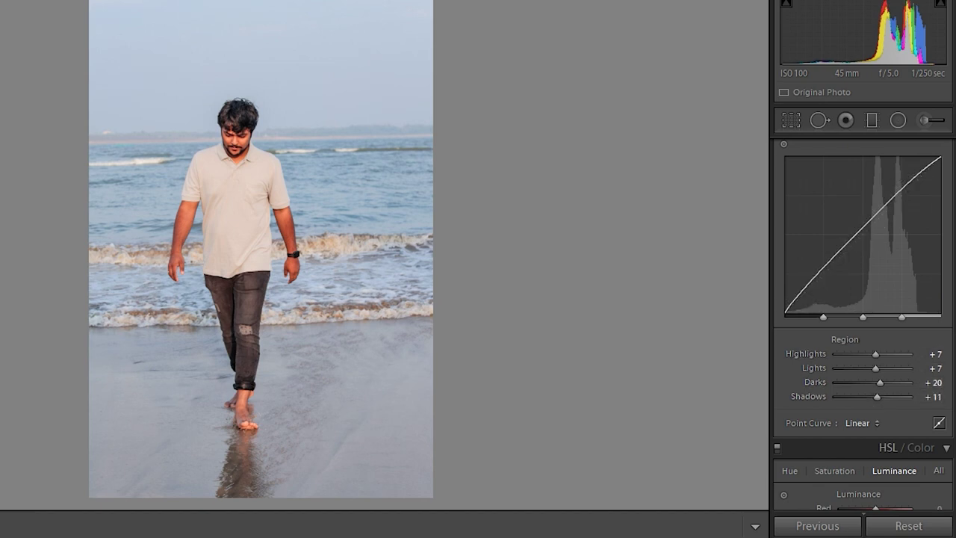
scroll(805, 237, "down", 5)
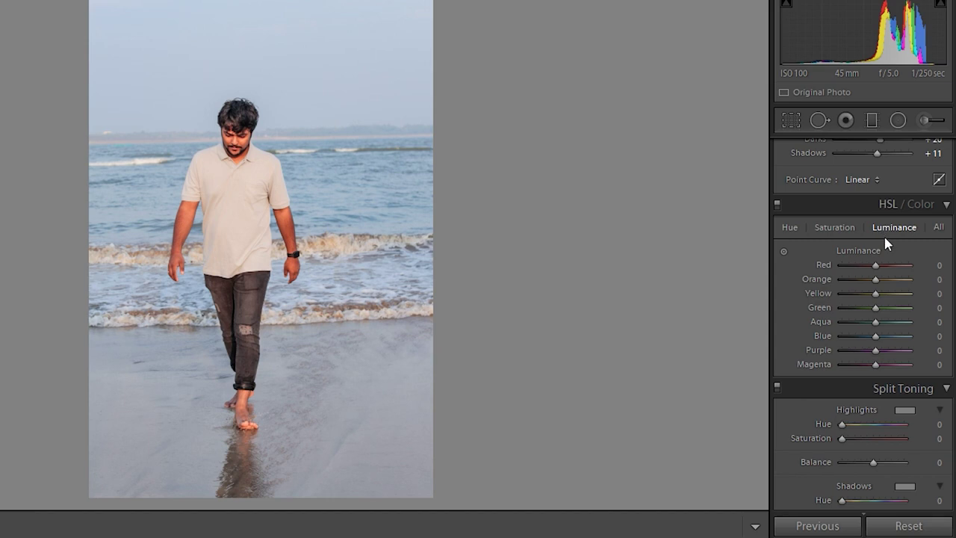
On the HSL Hue tab, shift Red to −16 and Aqua to +22.
left_click(793, 229)
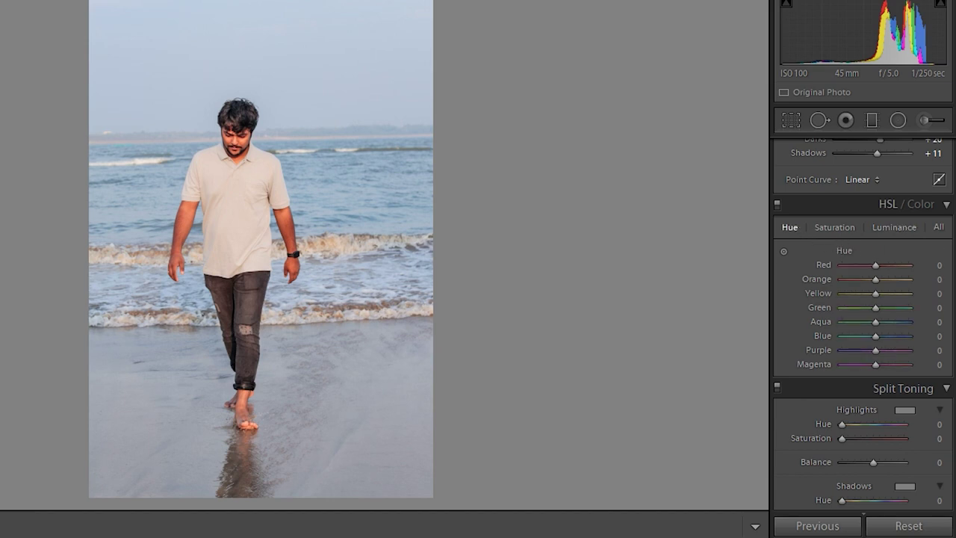
left_click_drag(876, 267, 880, 300)
left_click_drag(875, 326, 866, 351)
Set HSL saturation to Orange +20, Yellow −91, Aqua +60 and Blue +60.
left_click(837, 228)
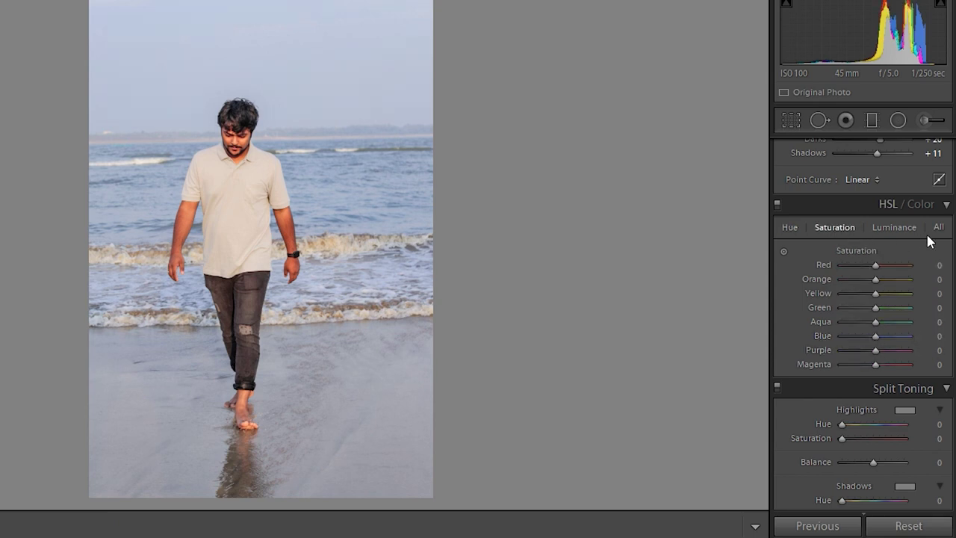
left_click_drag(873, 279, 845, 301)
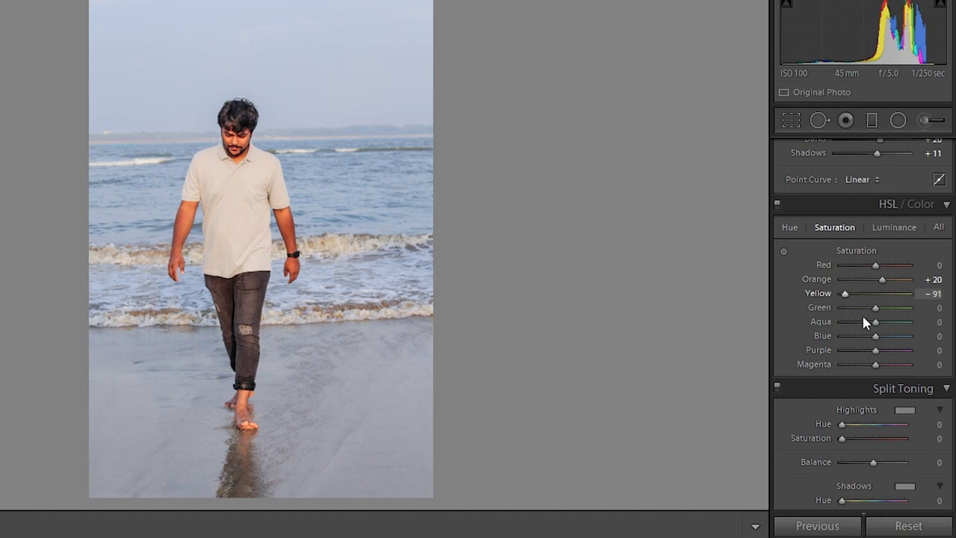
left_click_drag(875, 322, 899, 339)
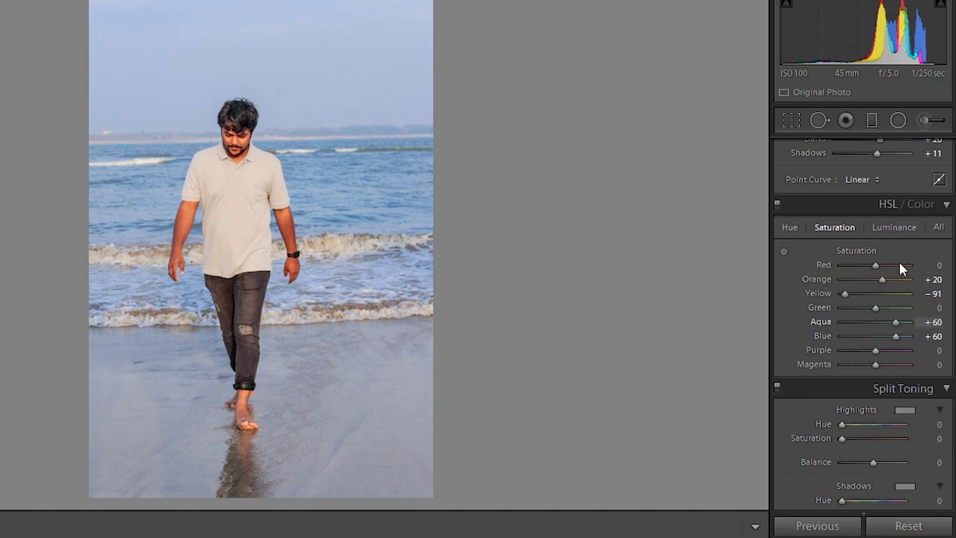
left_click(889, 227)
Raise HSL luminance to Red +7, Orange +24, Yellow +20, Aqua +38, Blue +9.
left_click_drag(878, 282, 852, 299)
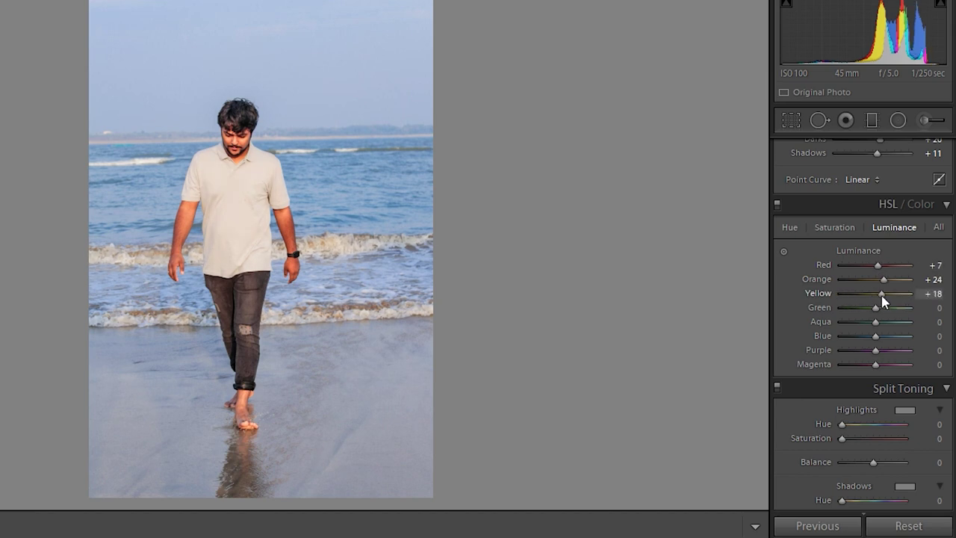
left_click_drag(882, 300, 874, 342)
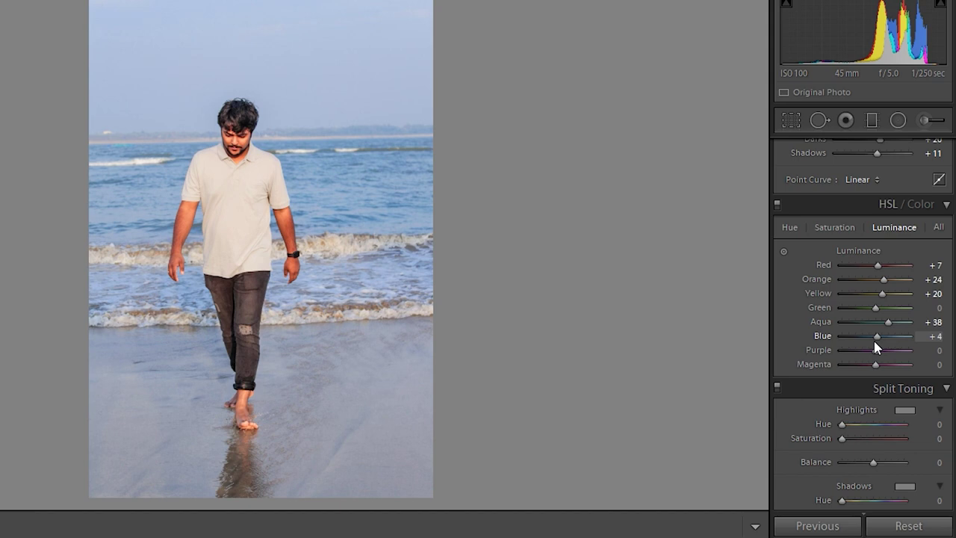
scroll(895, 373, "down", 5)
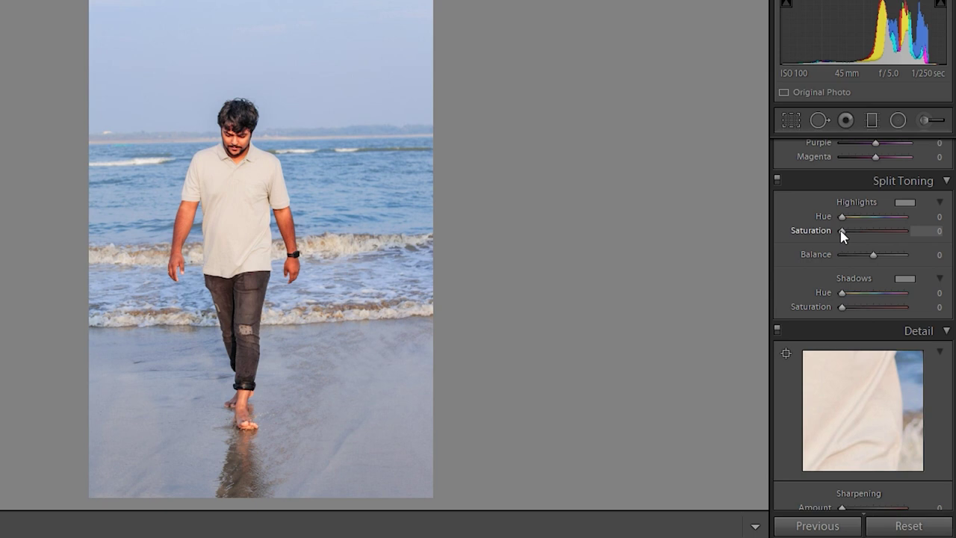
Give highlights hue 180 at saturation 12, shadows saturation 10, and balance +12.
left_click_drag(841, 236, 849, 246)
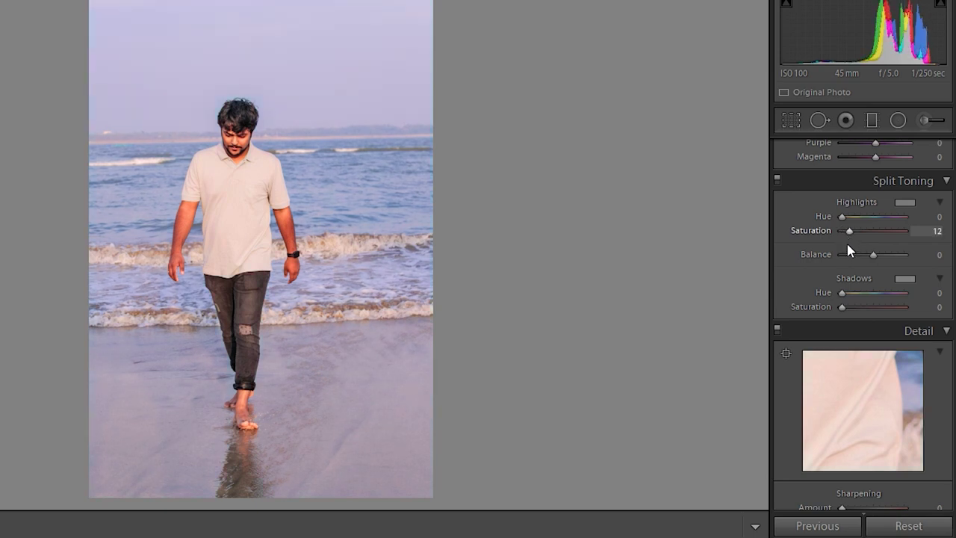
left_click_drag(843, 217, 873, 224)
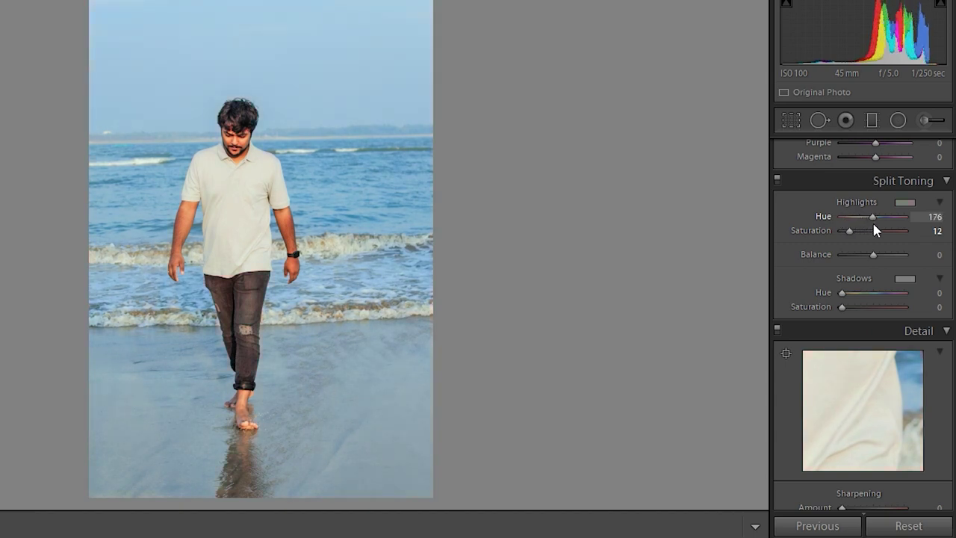
left_click_drag(874, 230, 874, 232)
left_click_drag(846, 306, 849, 315)
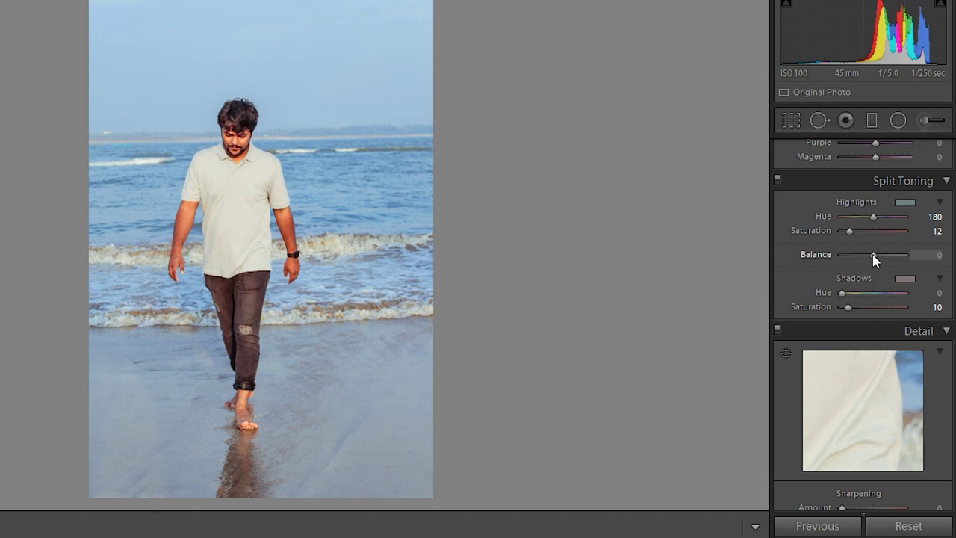
mouse_move(872, 255)
left_mouse_down()
mouse_move(889, 265)
mouse_move(875, 261)
left_mouse_up()
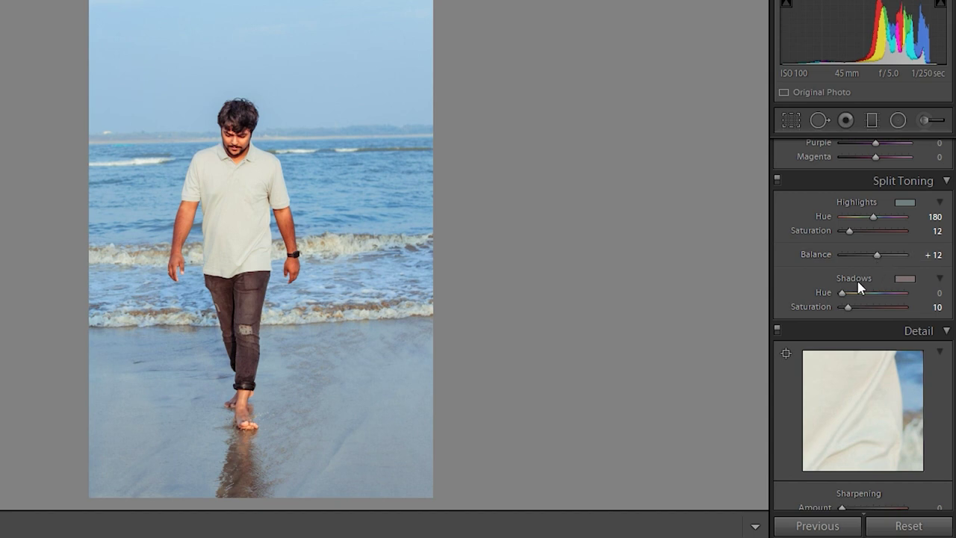
Zoom the photo to 1:1 and pan onto the man's face and shirt.
scroll(905, 351, "down", 5)
scroll(905, 347, "up", 4)
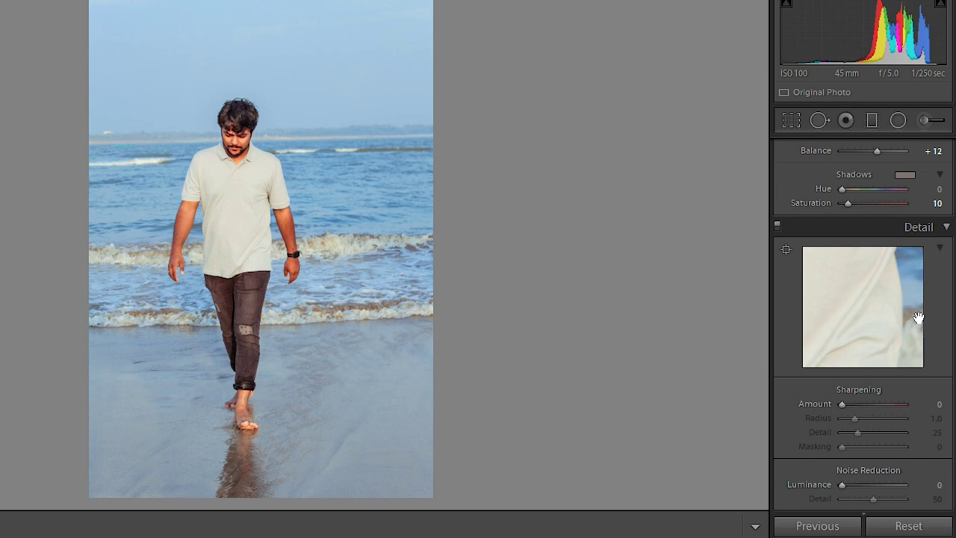
scroll(896, 355, "down", 2)
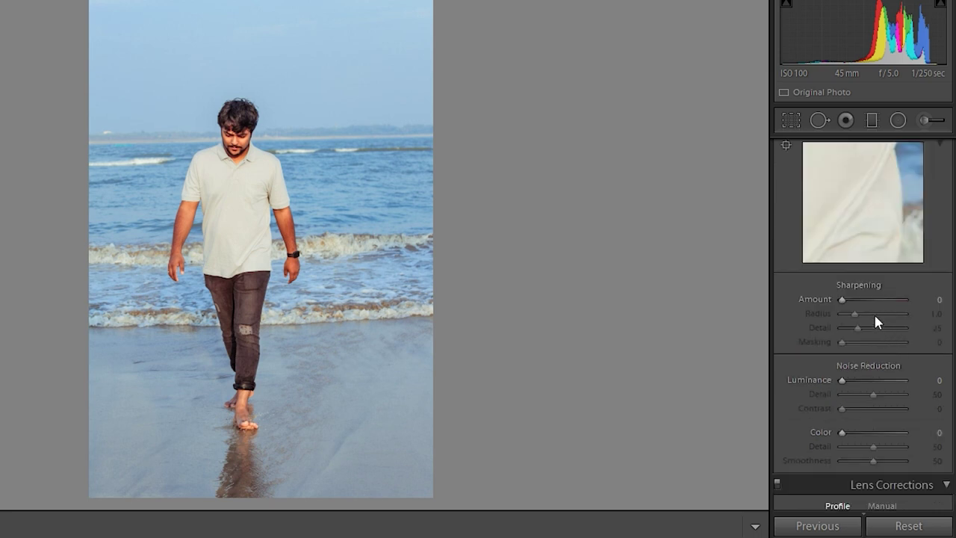
scroll(874, 320, "up", 2)
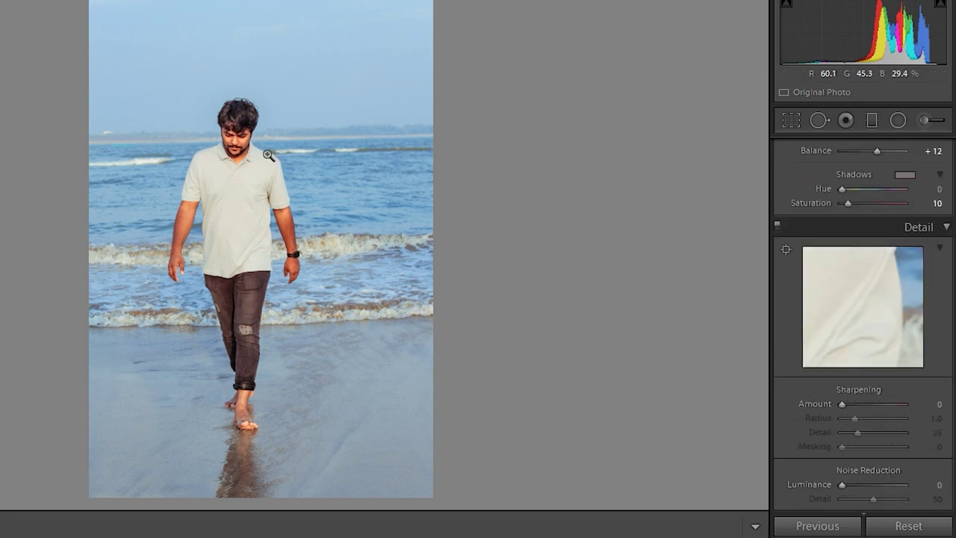
left_click(265, 154)
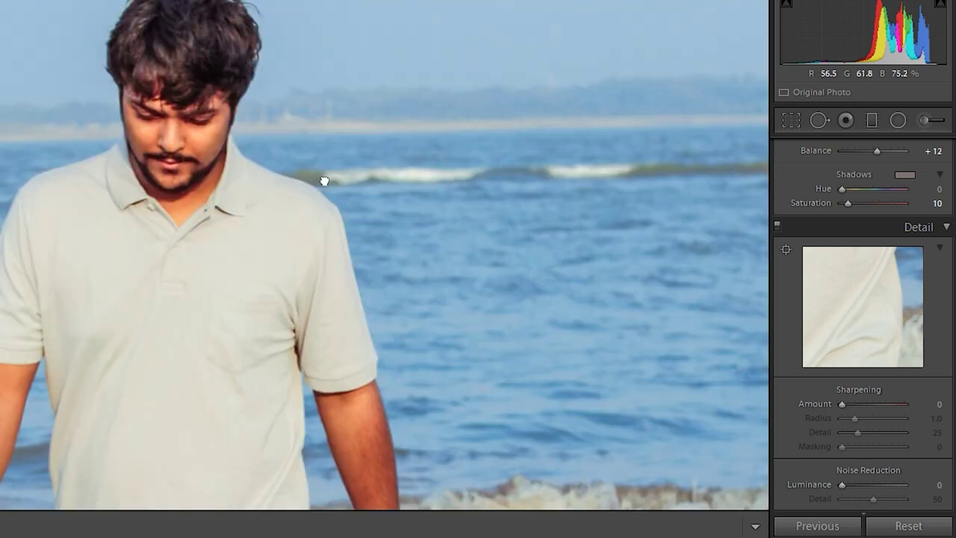
left_click_drag(324, 182, 598, 219)
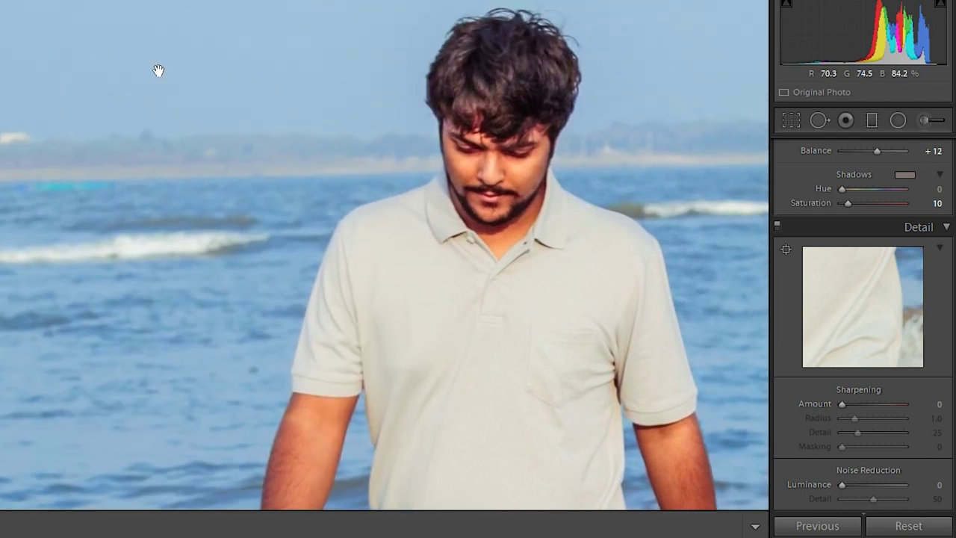
left_click_drag(685, 291, 366, 256)
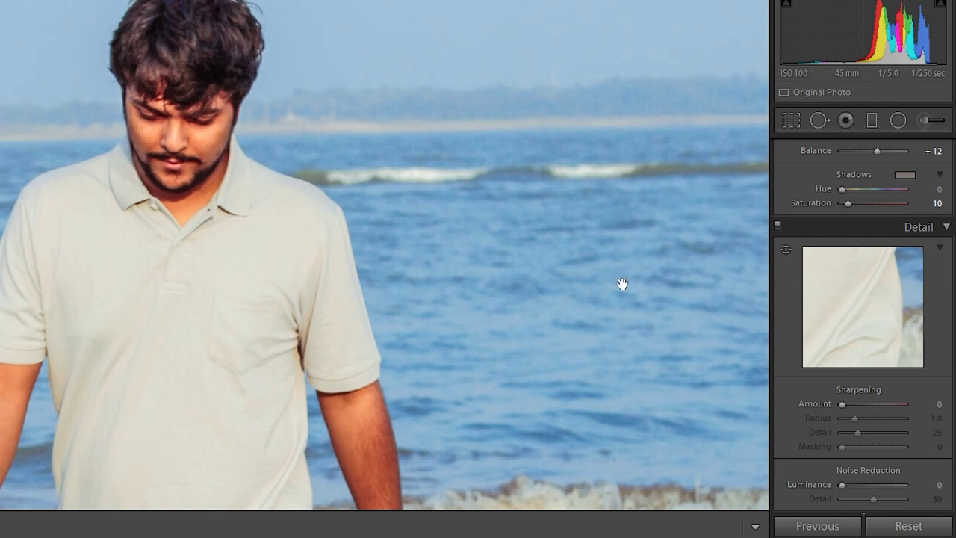
left_click(399, 267)
left_click(365, 232)
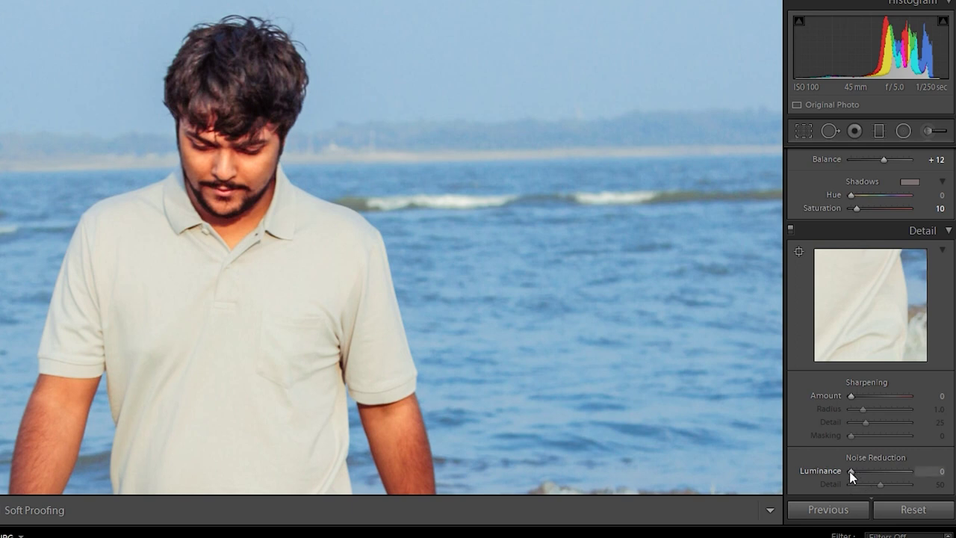
Set noise reduction Luminance 14, Detail 17, Contrast 18, Color 23, Color Detail 23, Smoothness 19.
left_click_drag(850, 471, 858, 471)
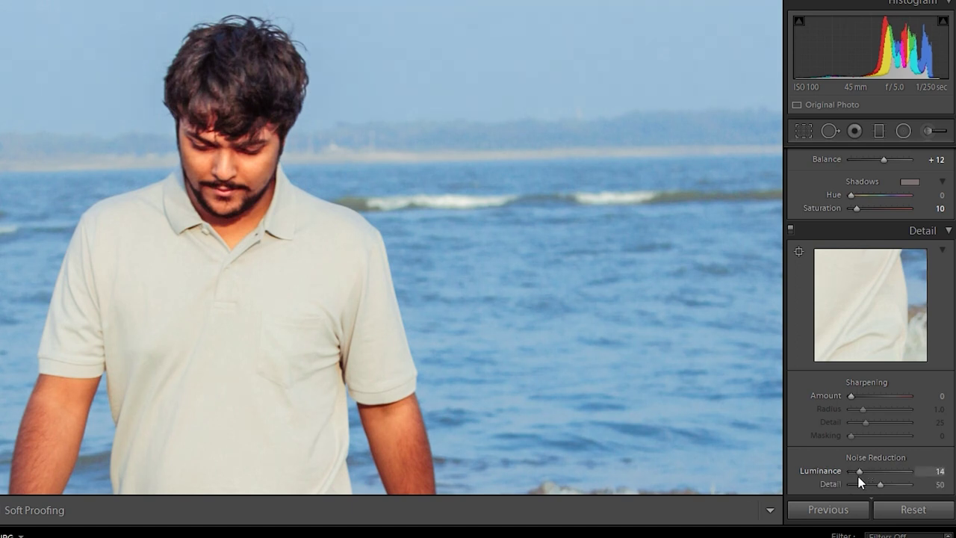
scroll(858, 476, "down", 3)
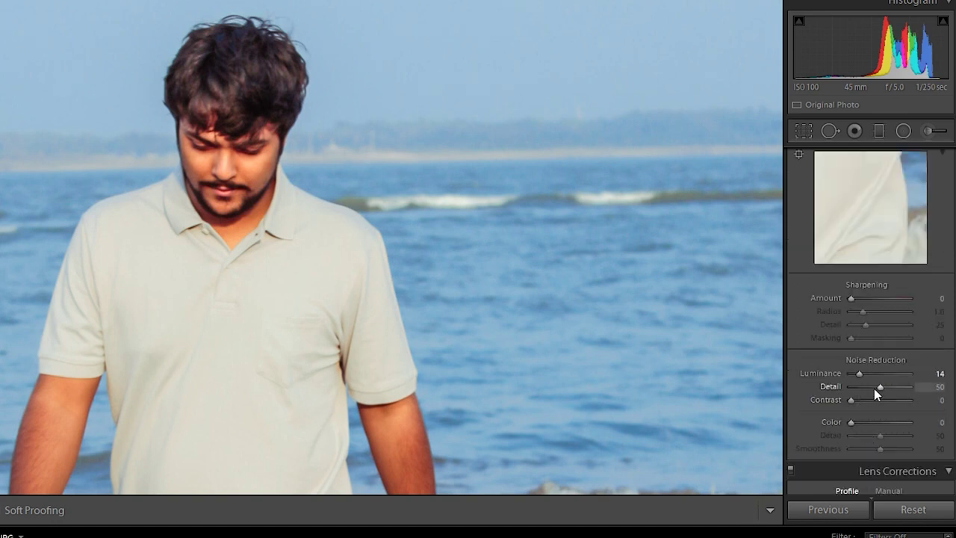
left_click_drag(879, 388, 860, 406)
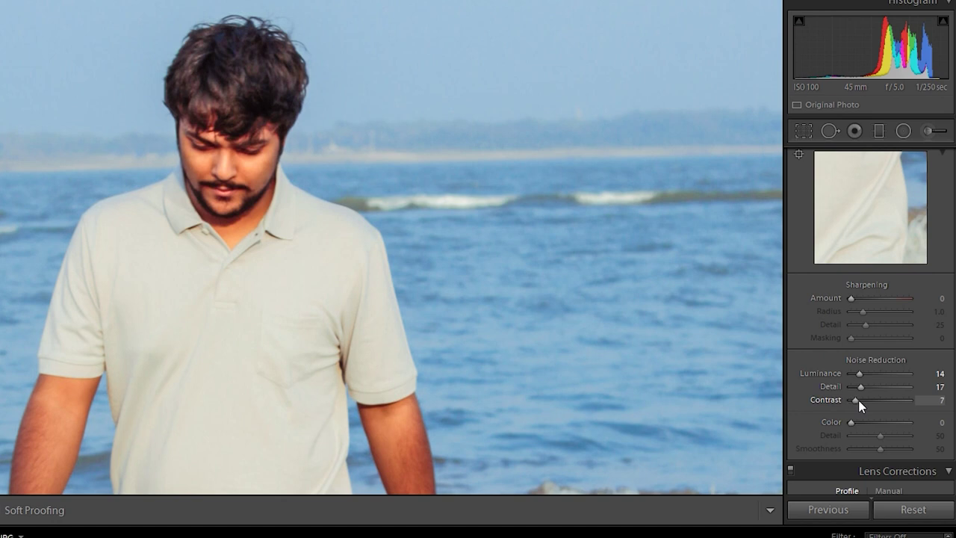
left_click_drag(851, 400, 861, 455)
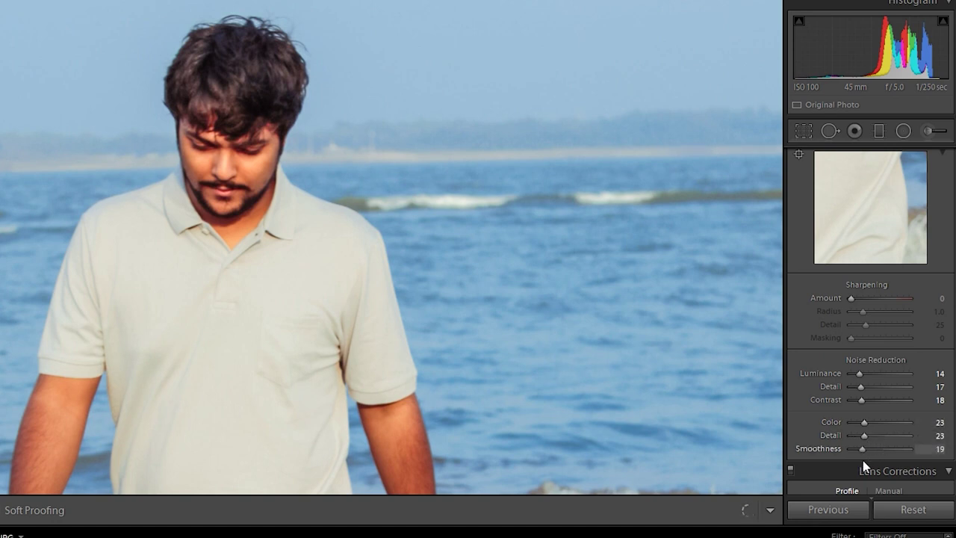
scroll(886, 384, "up", 3)
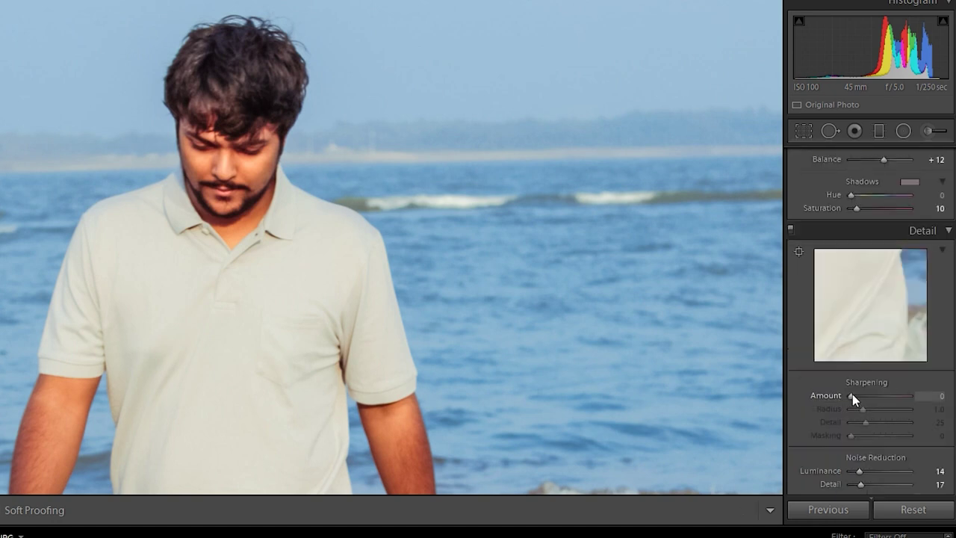
Set sharpening to Amount 20, Radius 0.9, Detail 15 and Masking 15.
left_click_drag(853, 396, 859, 412)
left_click_drag(862, 409, 859, 413)
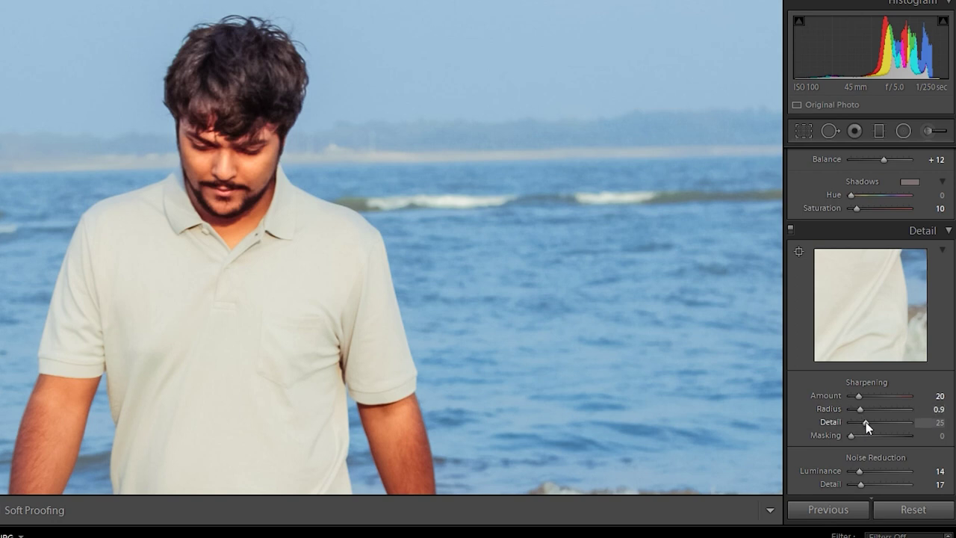
mouse_move(865, 422)
left_mouse_down()
mouse_move(852, 434)
mouse_move(861, 440)
left_mouse_up()
left_click_drag(391, 173, 388, 211)
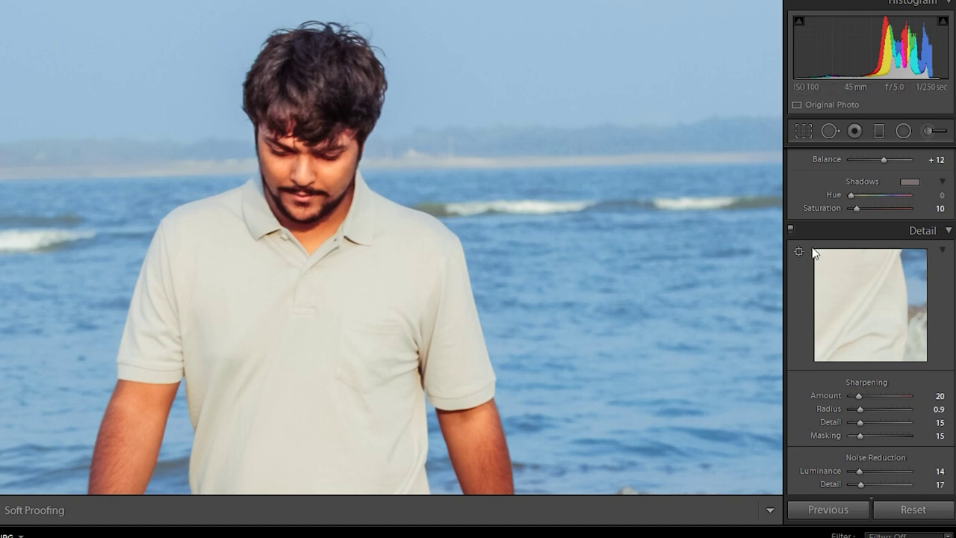
Toggle the Detail panel off and on to compare, then show the whole photo.
left_click(789, 230)
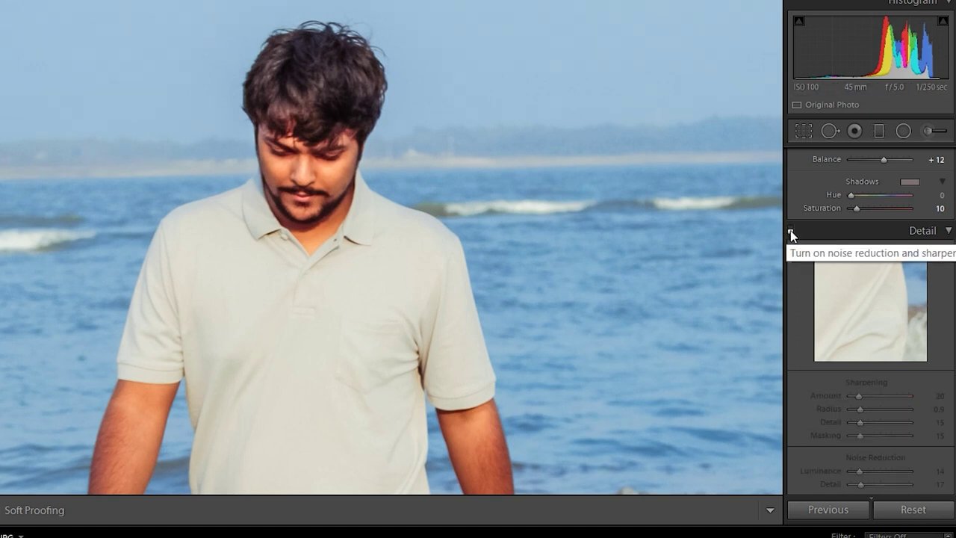
left_click(789, 230)
left_click(790, 230)
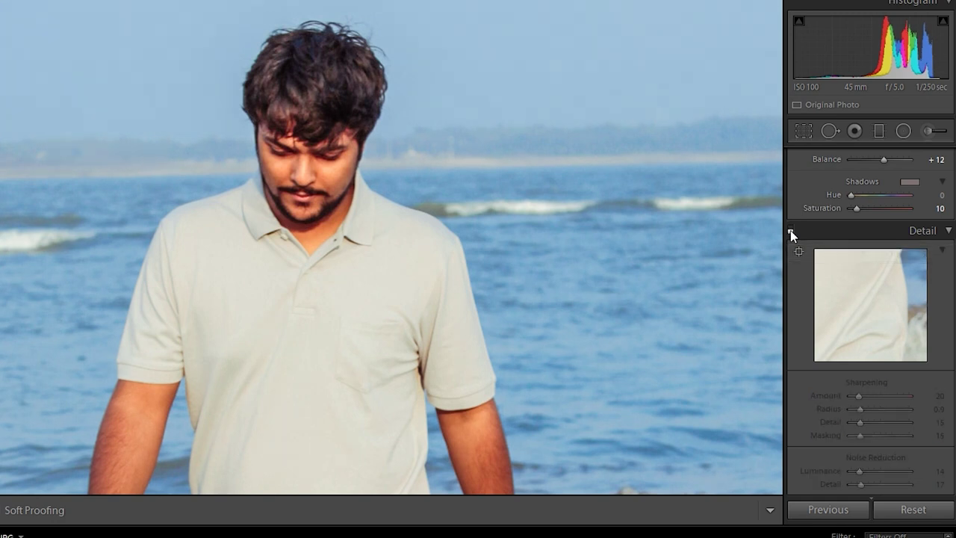
left_click(790, 230)
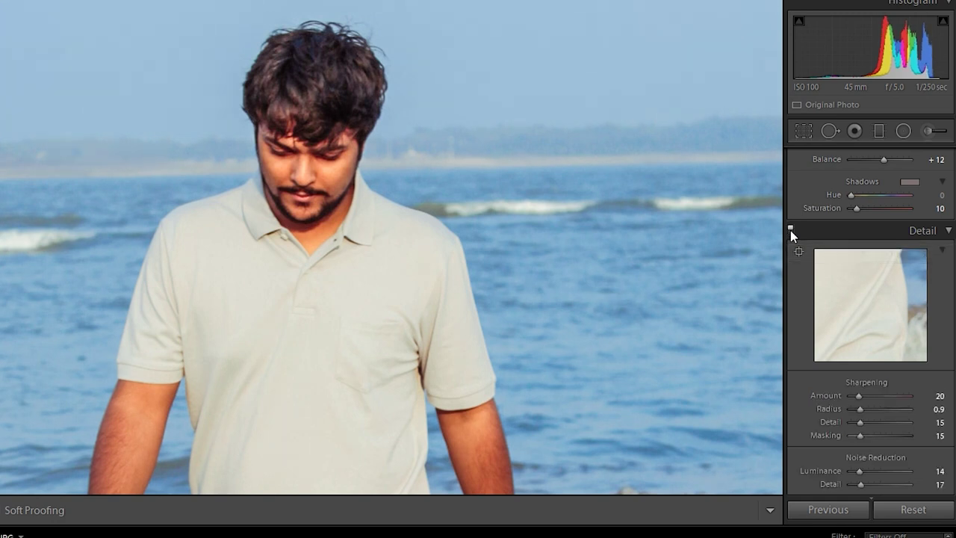
left_click(466, 201)
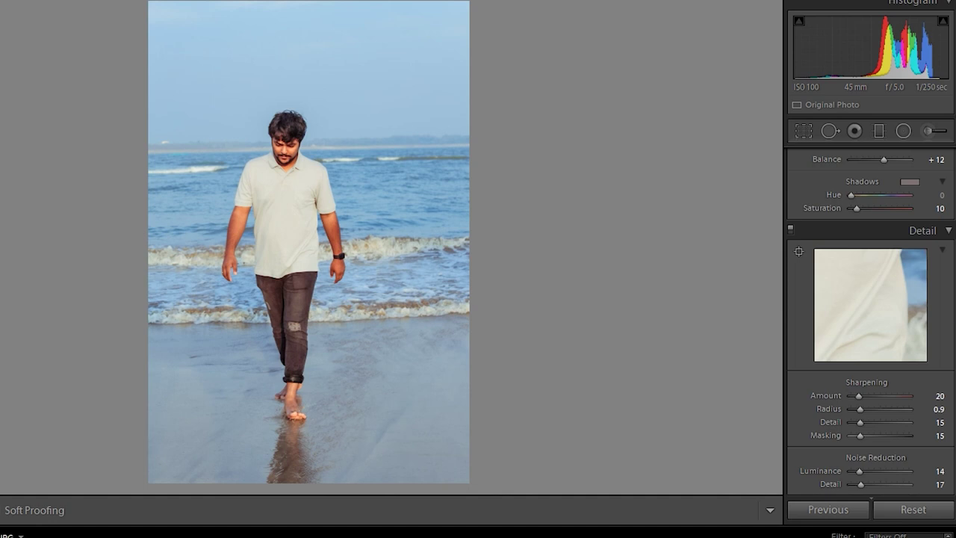
Add a Highlight Priority post-crop vignette: Amount −17, Midpoint 0, Feather 100.
scroll(870, 321, "down", 5)
scroll(870, 321, "down", 8)
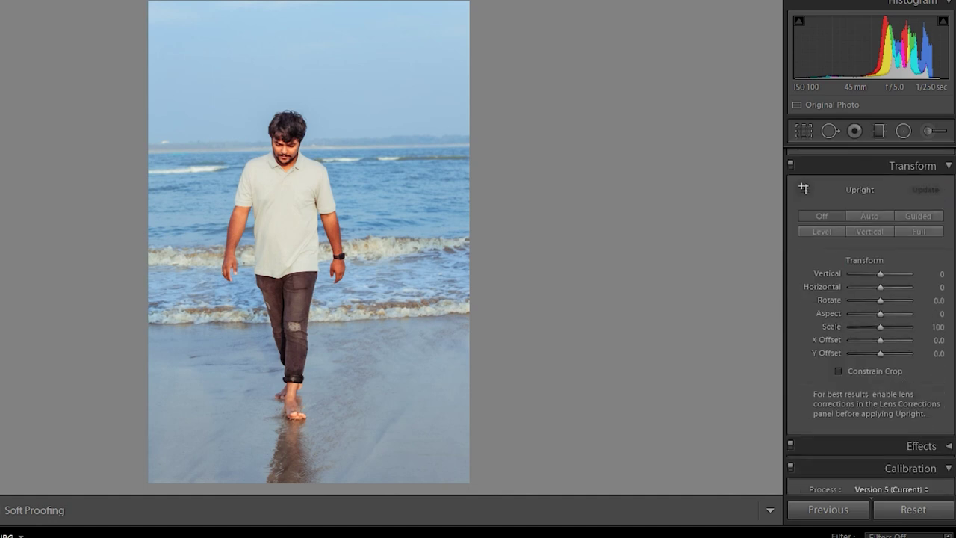
scroll(870, 321, "up", 5)
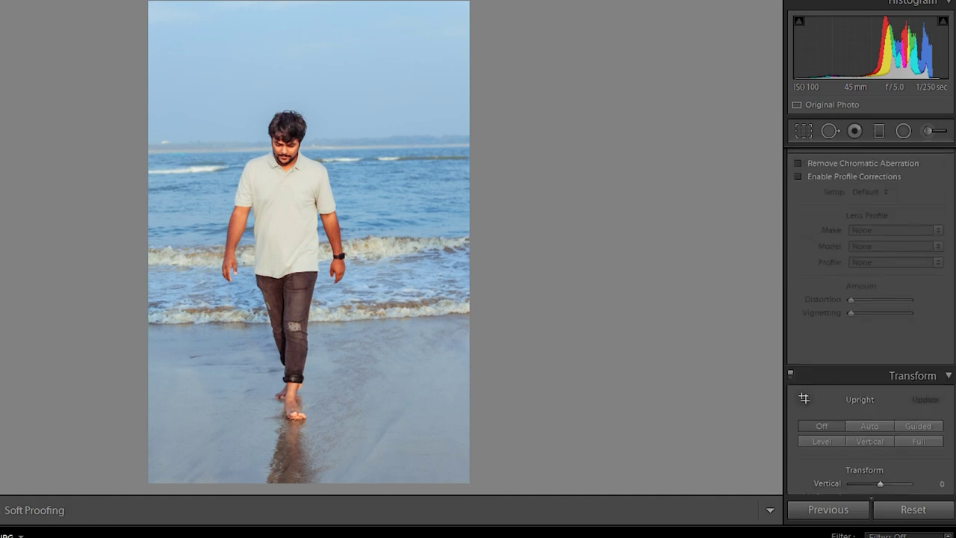
scroll(870, 321, "down", 5)
scroll(870, 321, "up", 2)
scroll(870, 321, "down", 6)
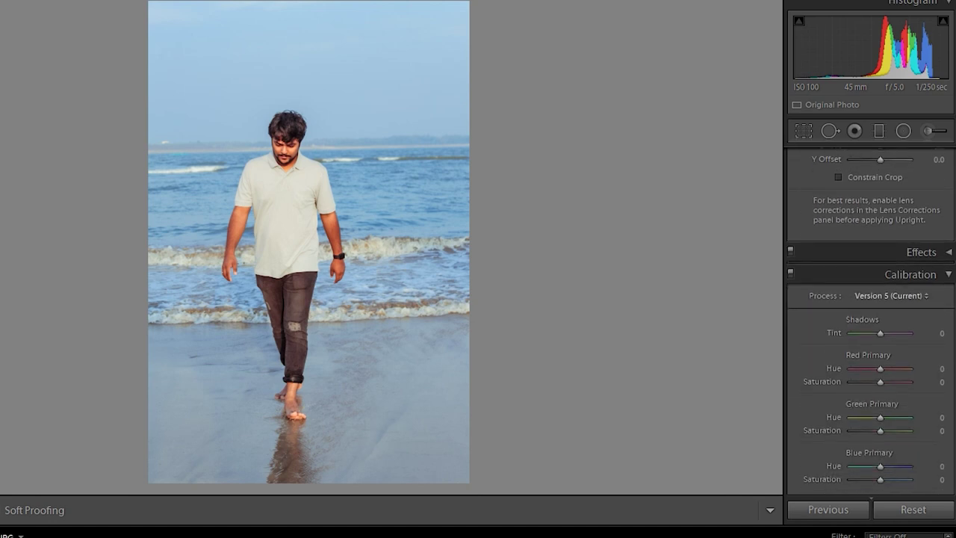
left_click(947, 253)
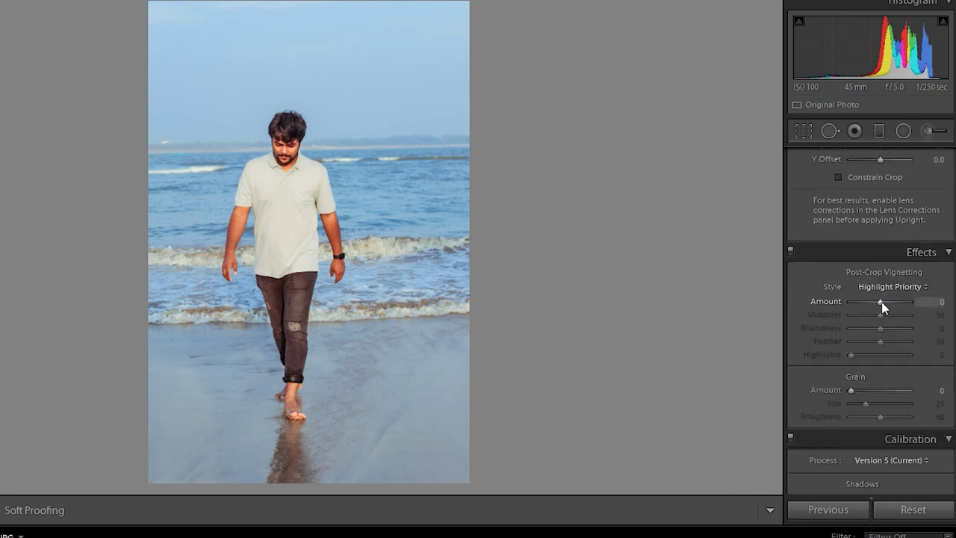
left_click_drag(881, 302, 875, 308)
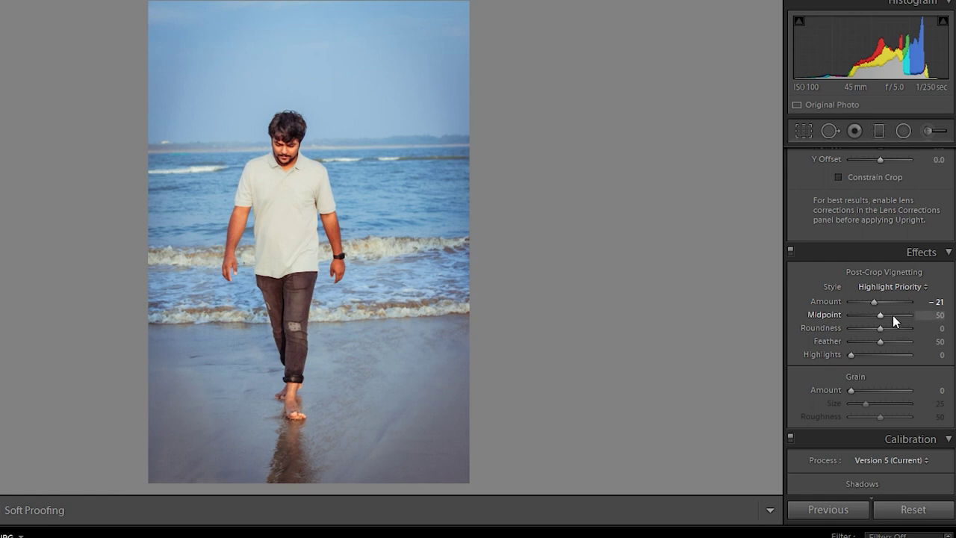
left_click_drag(879, 316, 923, 351)
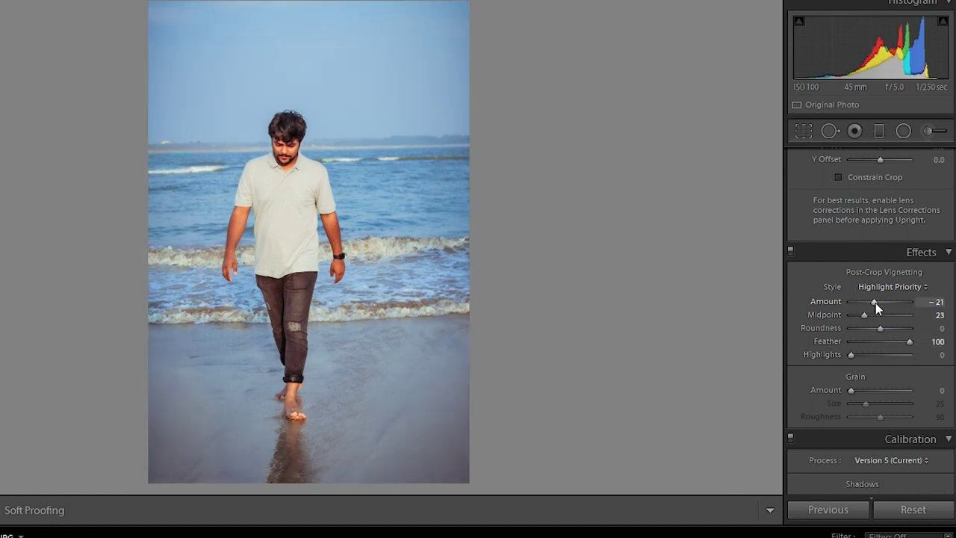
mouse_move(875, 302)
left_mouse_down()
mouse_move(871, 317)
mouse_move(842, 319)
mouse_move(873, 305)
left_mouse_up()
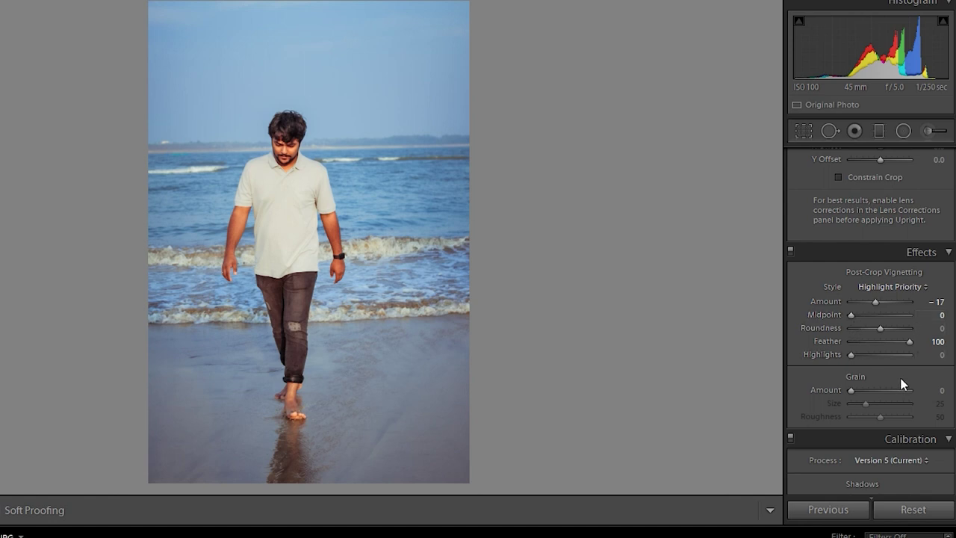
Set calibration primaries: Red hue −12/sat +7, Green +12/+43, Blue +14/+14.
scroll(892, 387, "down", 3)
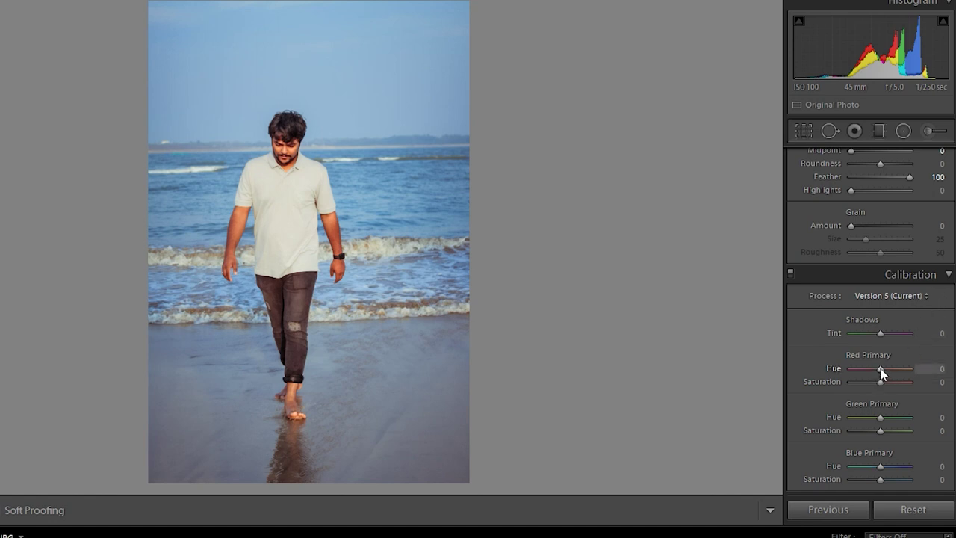
left_click_drag(882, 371, 894, 432)
left_click_drag(882, 467, 896, 469)
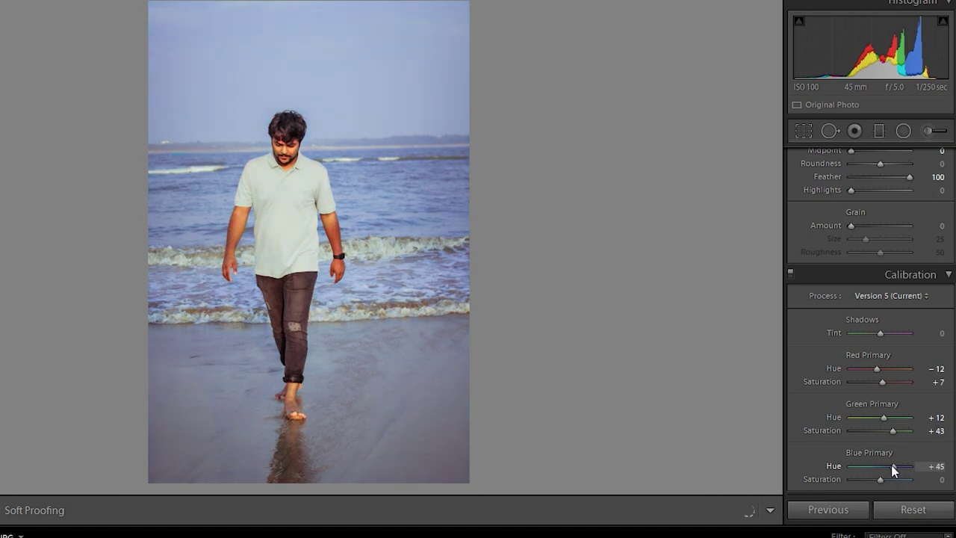
double_click(882, 466)
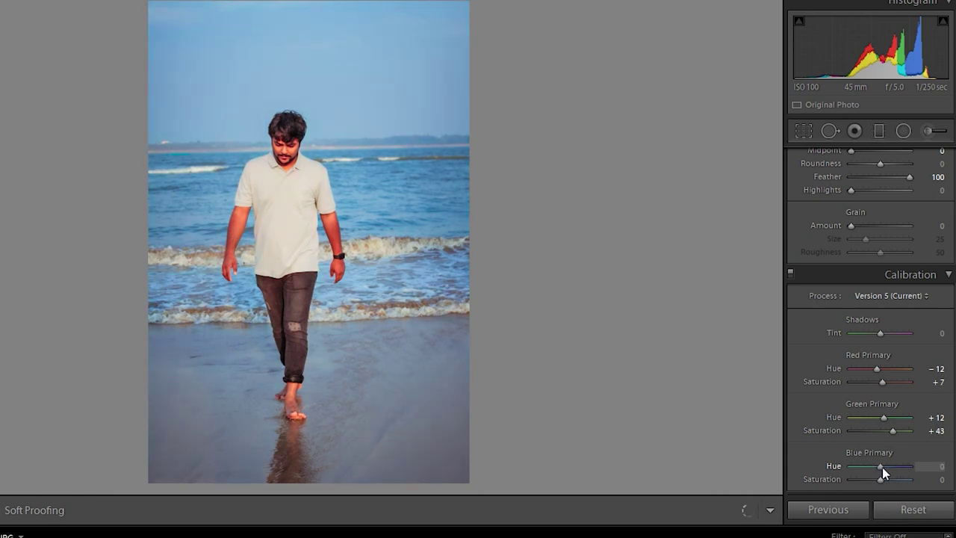
mouse_move(883, 467)
left_mouse_down()
mouse_move(891, 483)
mouse_move(882, 485)
left_mouse_up()
left_click_drag(883, 489, 882, 489)
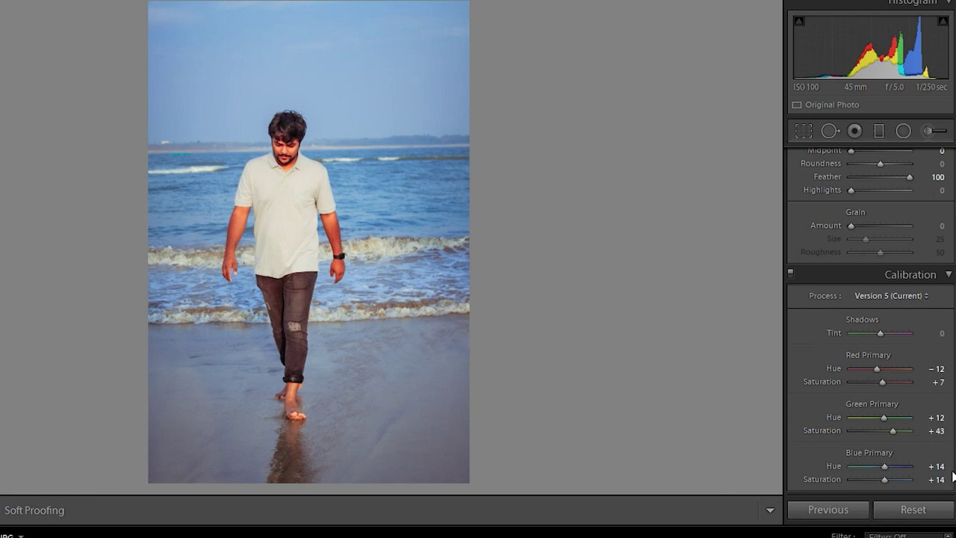
scroll(866, 332, "up", 15)
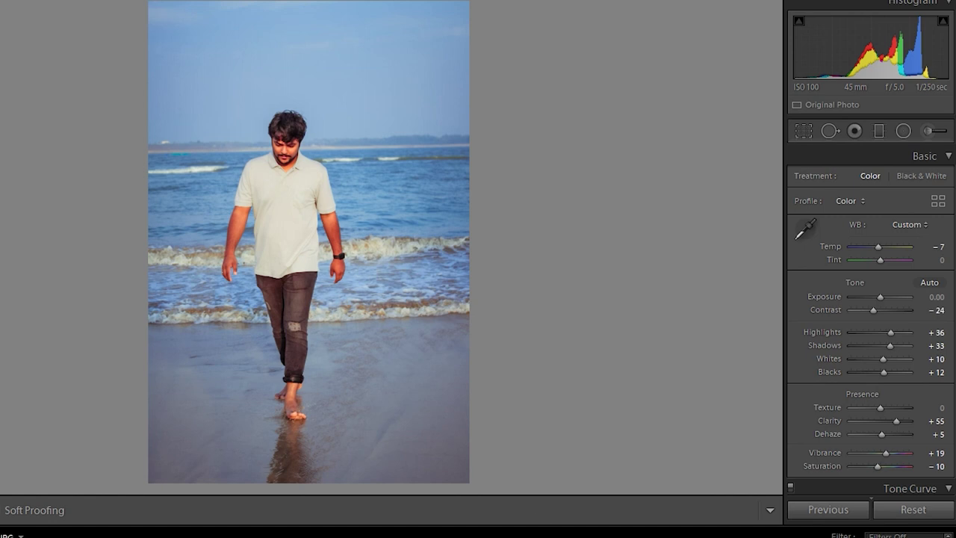
Switch to the Before/After side-by-side view and lower Saturation to −17.
key("y")
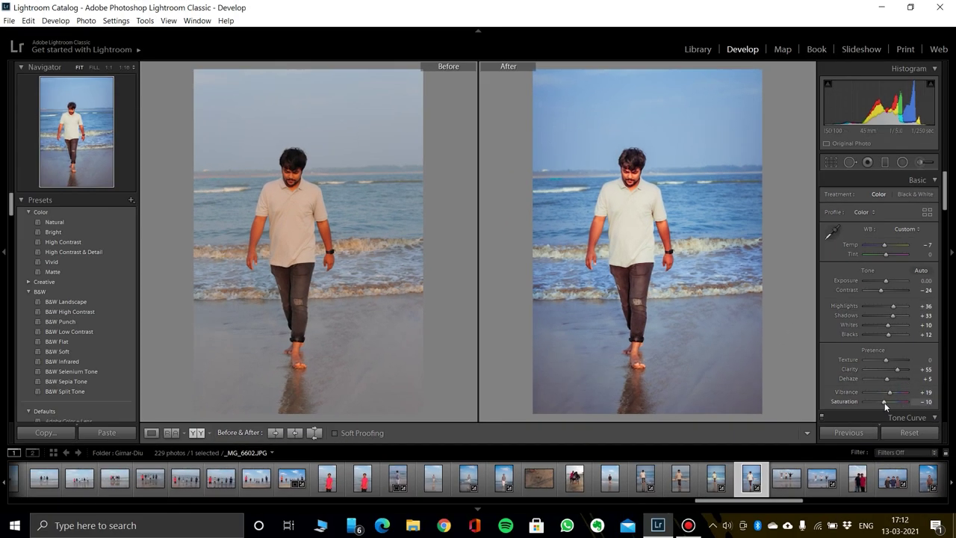
left_click_drag(882, 402, 879, 403)
left_click_drag(945, 203, 947, 262)
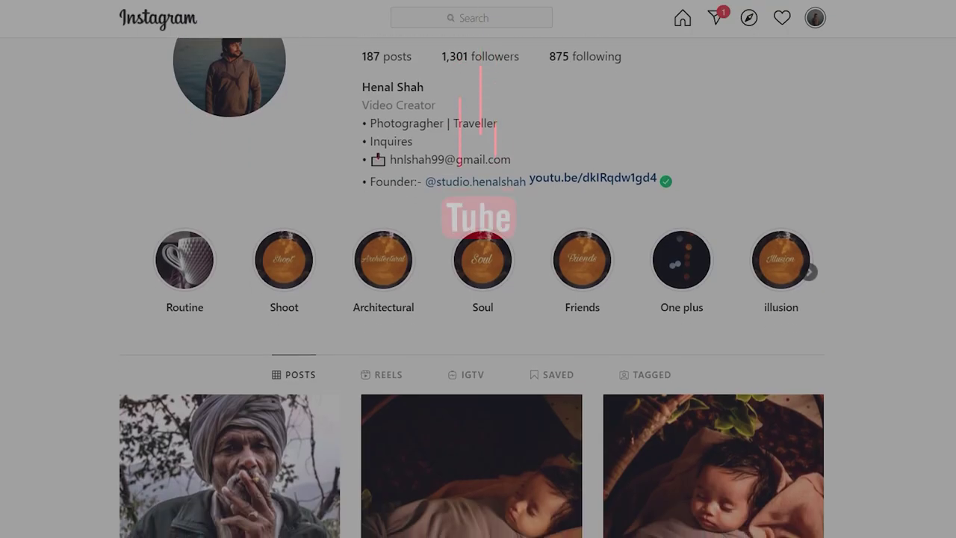
scroll(477, 299, "down", 5)
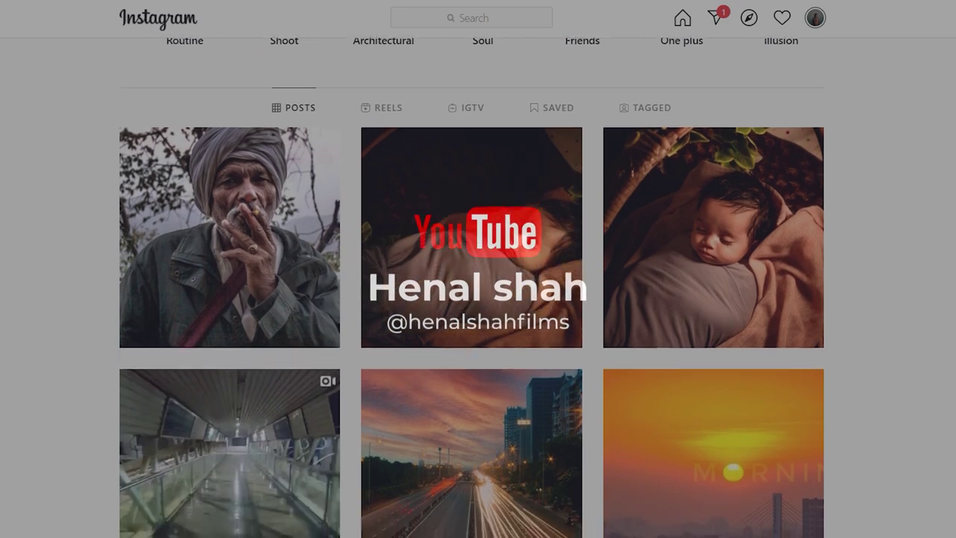